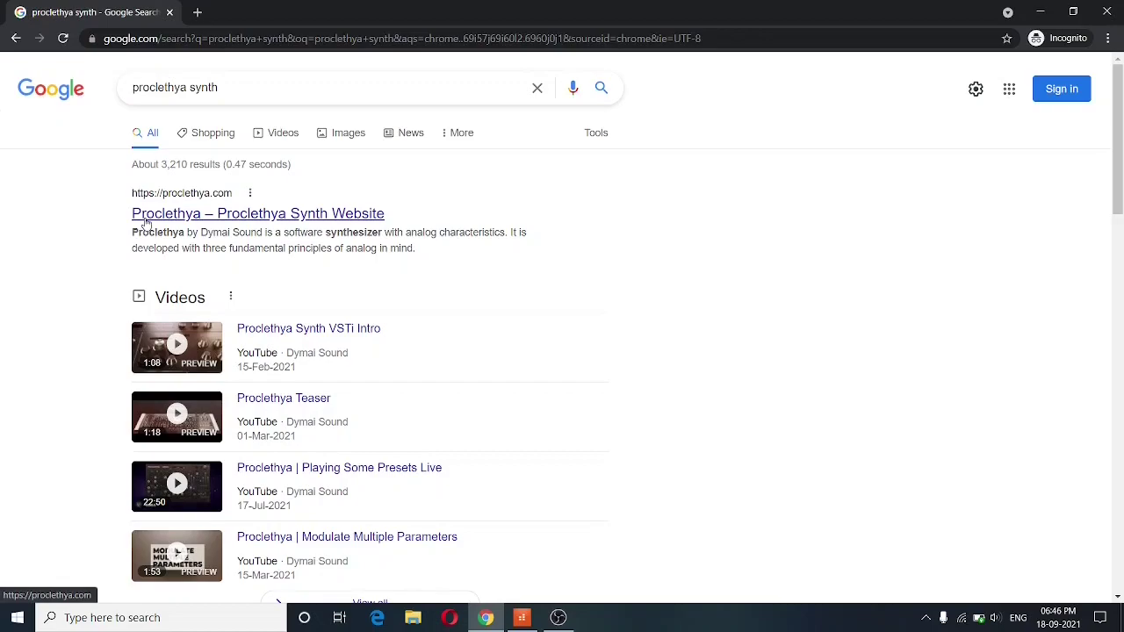
# Open proclethya.com and scroll the Proclethya Synth page to its $39.00 price and DOWNLOAD/PURCHASE buttons.
pyautogui.click(145, 224)
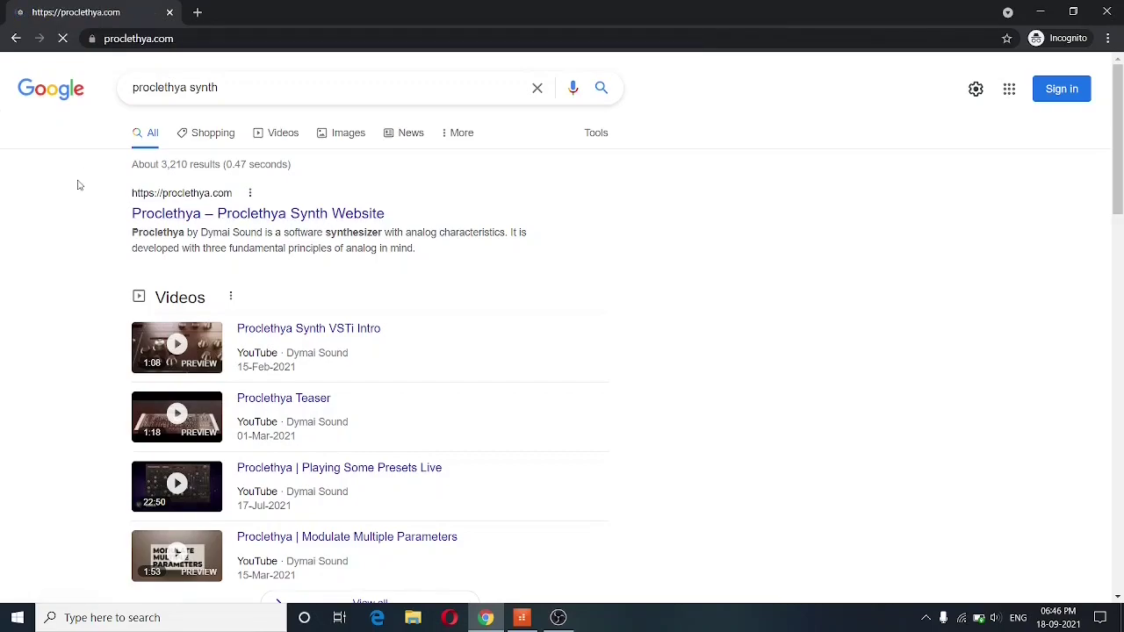
pyautogui.scroll(-1, 230, 300)
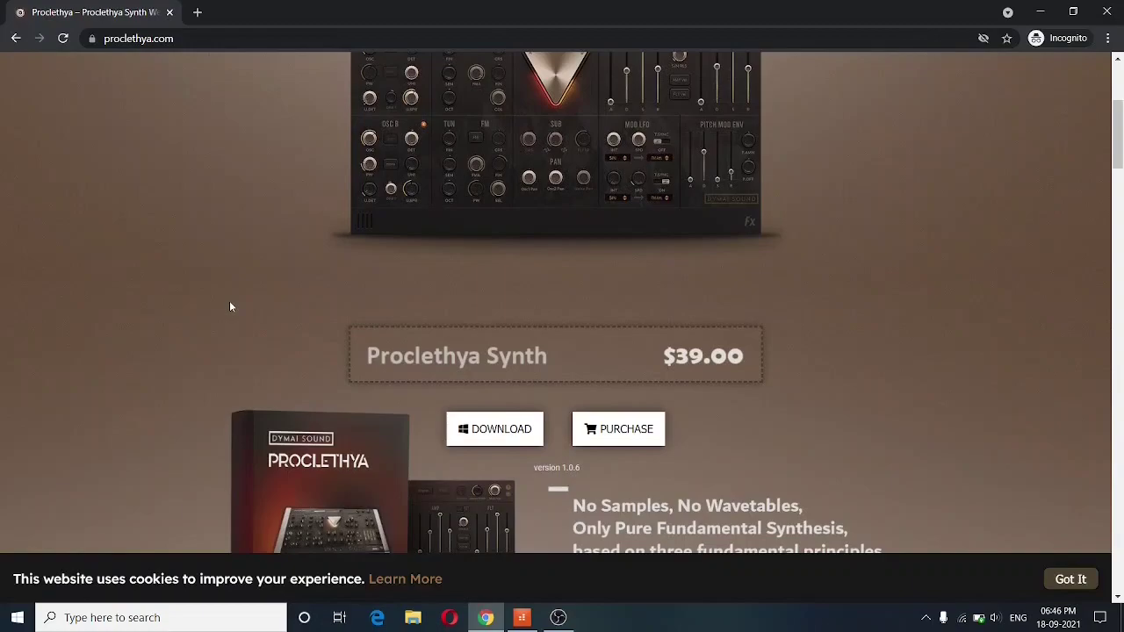
pyautogui.scroll(2, 230, 306)
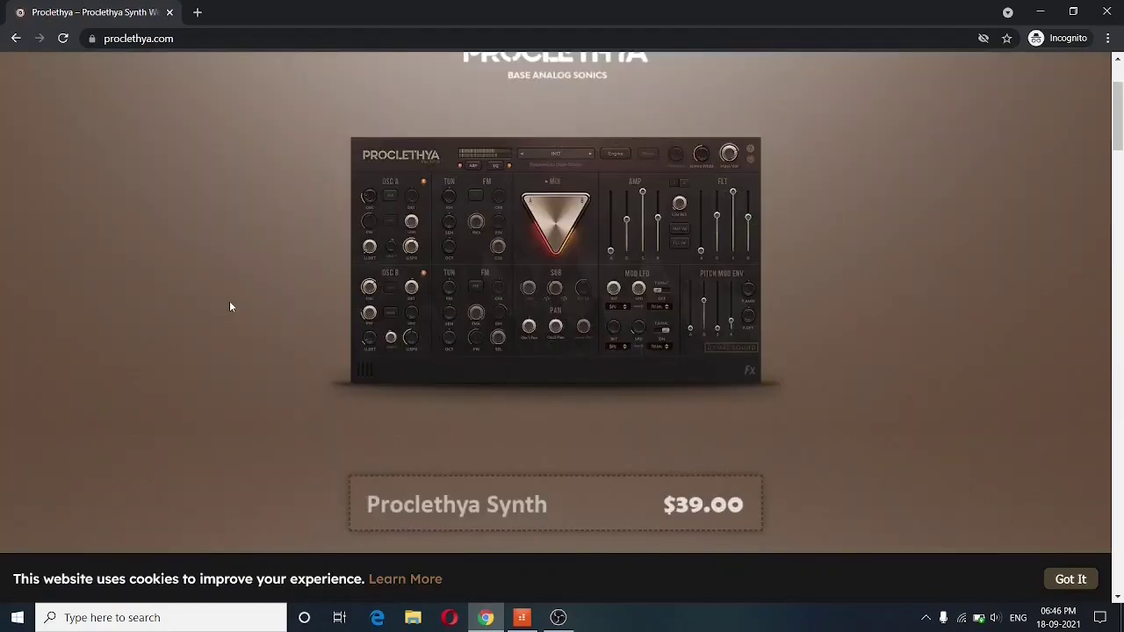
pyautogui.scroll(1, 230, 307)
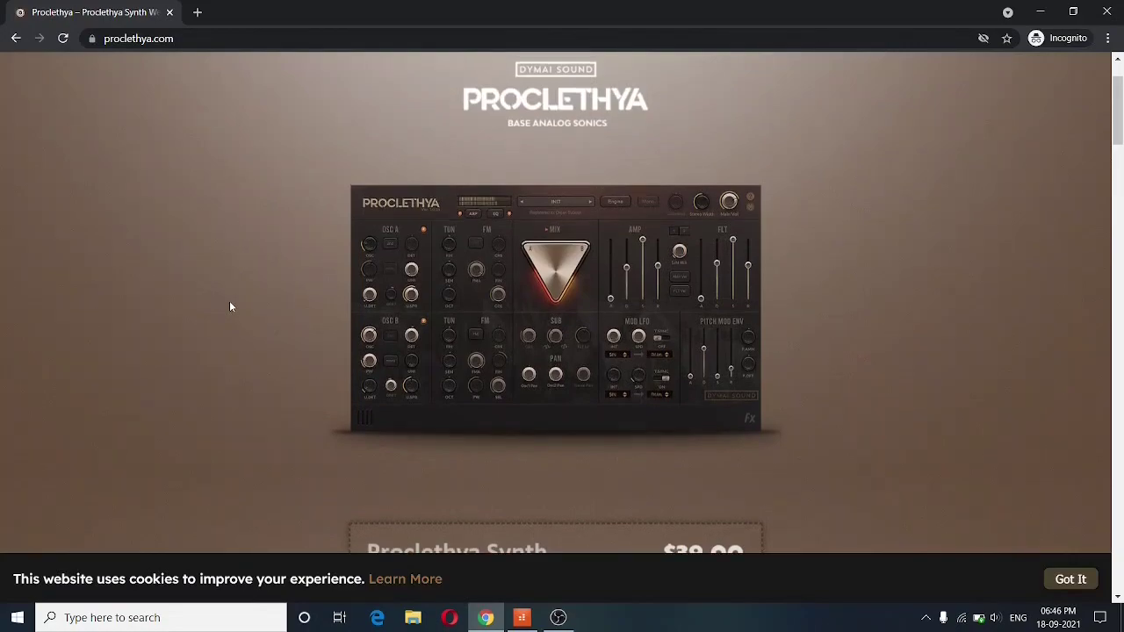
pyautogui.scroll(-1, 230, 306)
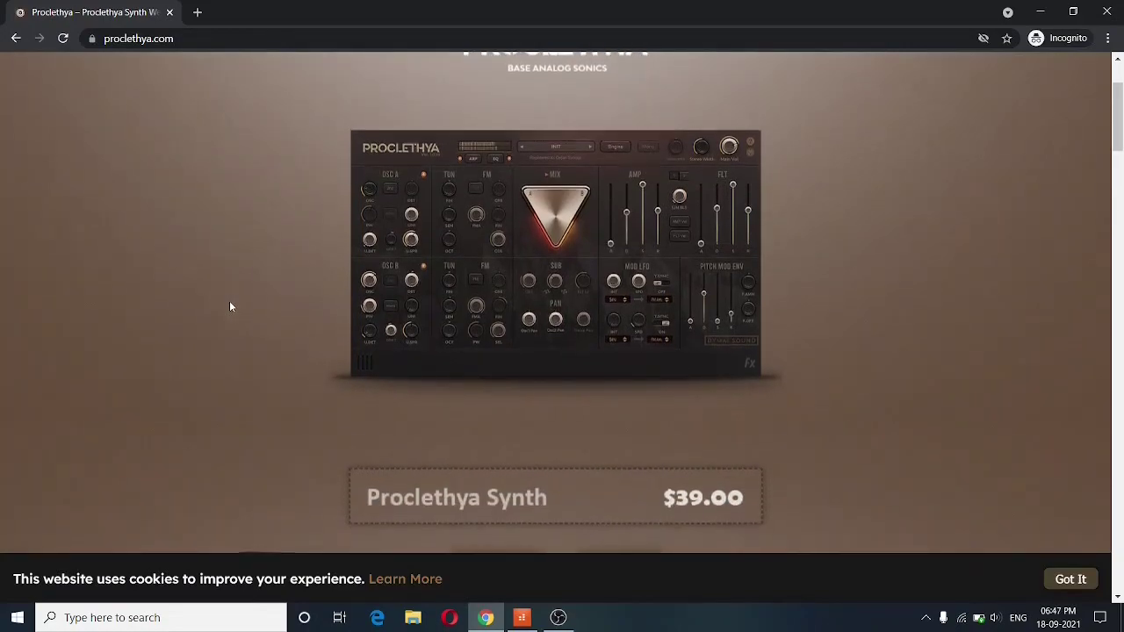
pyautogui.scroll(-1, 230, 306)
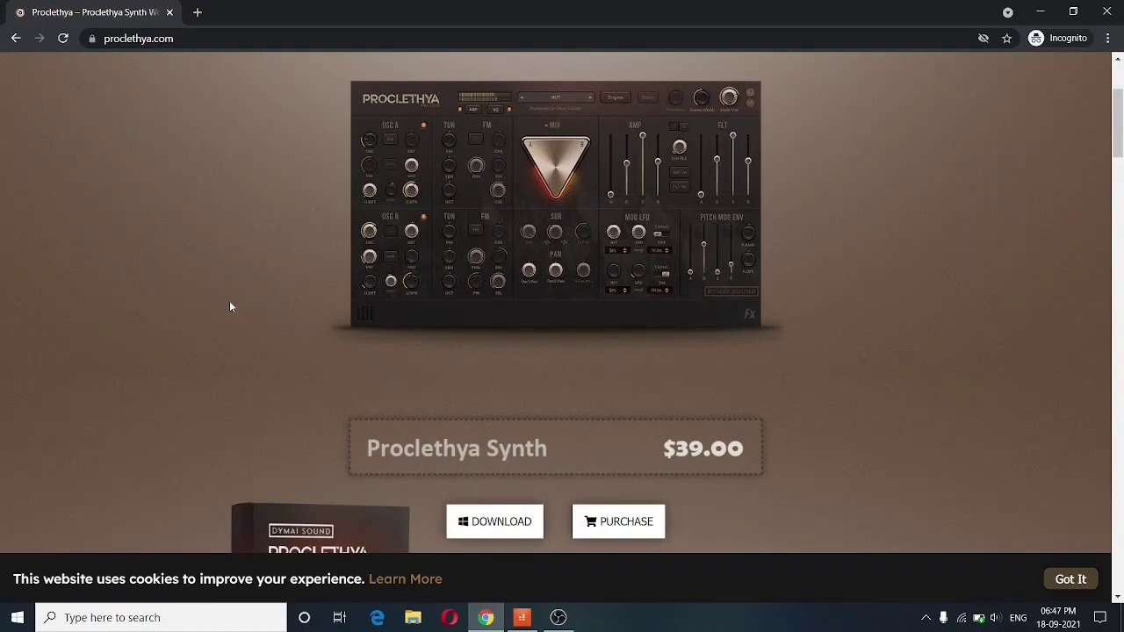
pyautogui.scroll(-1, 231, 303)
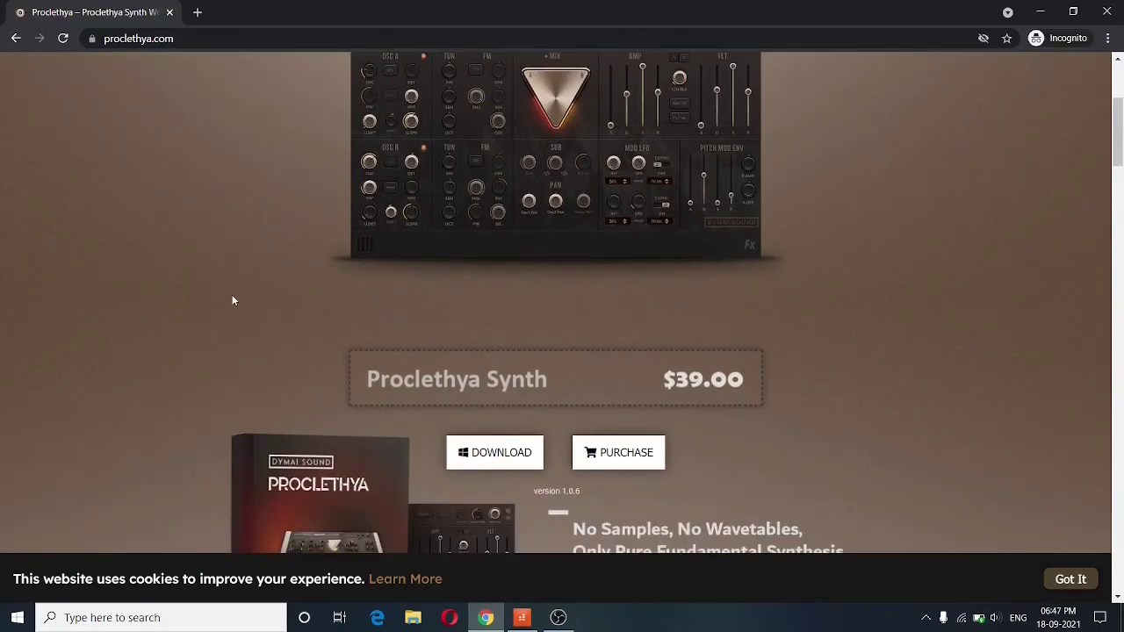
pyautogui.scroll(-1, 232, 301)
pyautogui.scroll(-2, 233, 297)
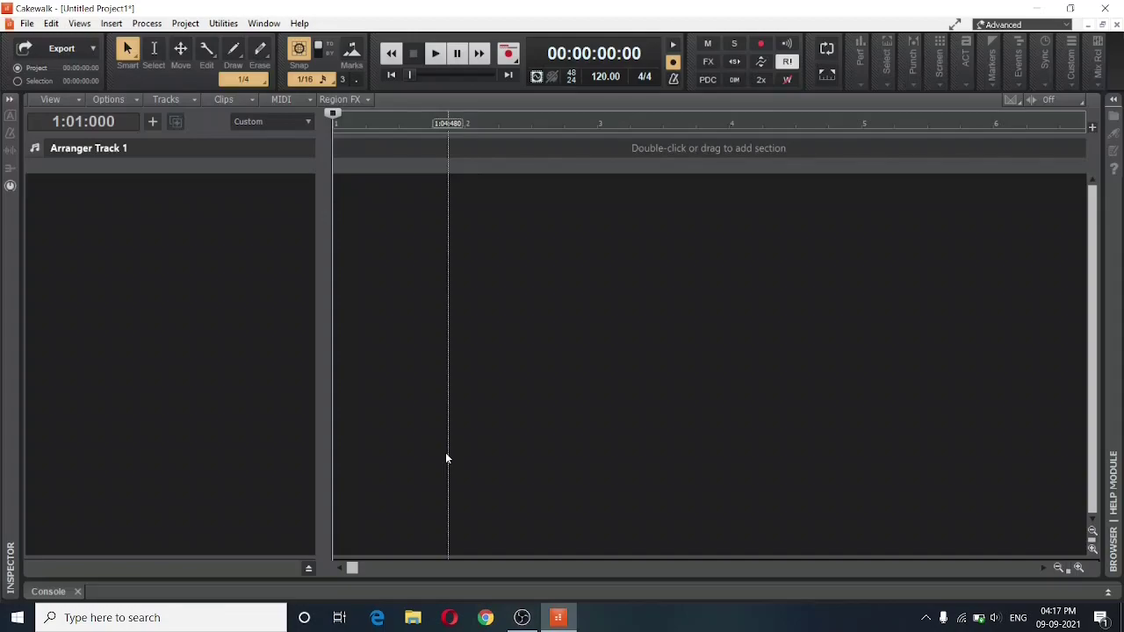
# Create an instrument track using Synths > Proclethya, named Proclethya 1.
pyautogui.click(154, 126)
pyautogui.click(312, 64)
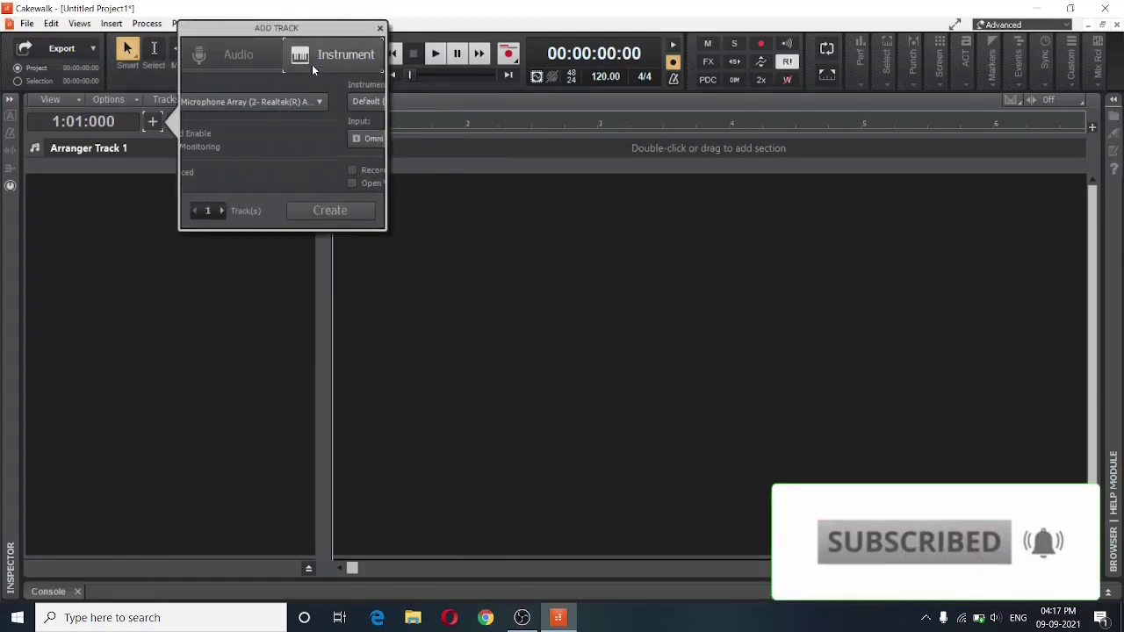
pyautogui.click(284, 105)
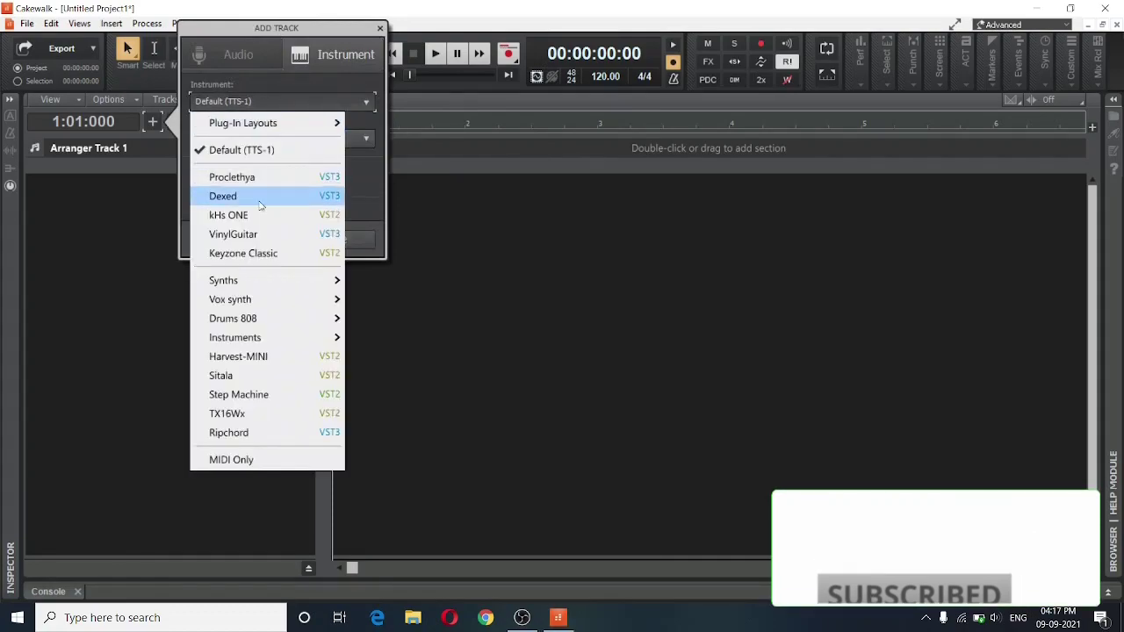
pyautogui.moveTo(276, 280)
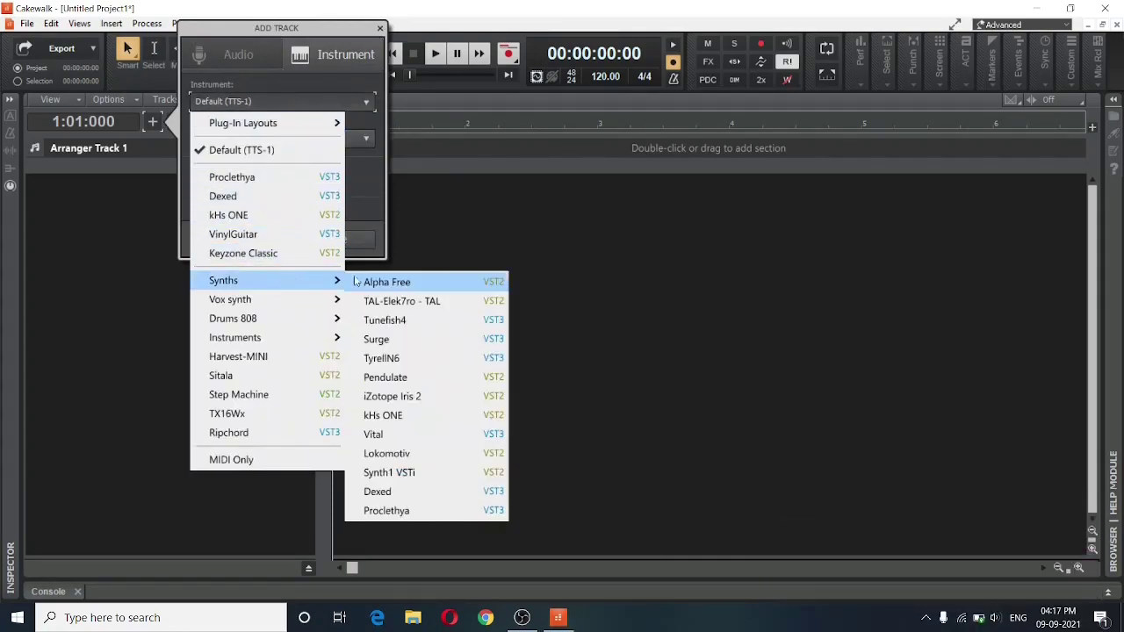
pyautogui.click(457, 510)
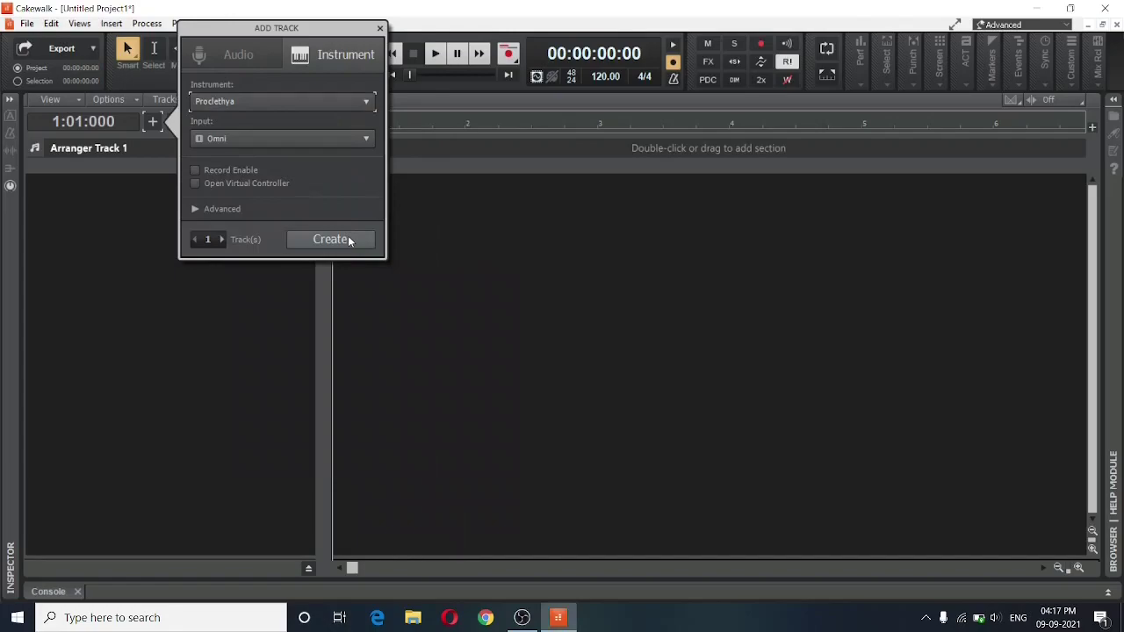
pyautogui.click(351, 240)
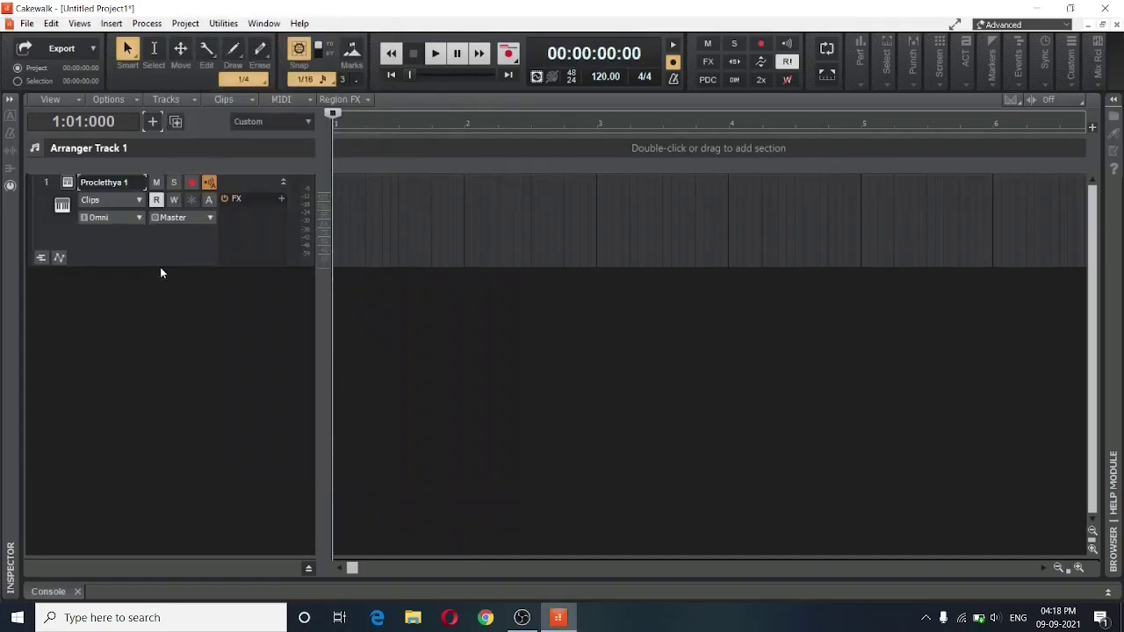
# Enlarge the Proclethya 1 track and open its synth window, moved right beside the track list.
pyautogui.moveTo(158, 267); pyautogui.dragTo(138, 284)
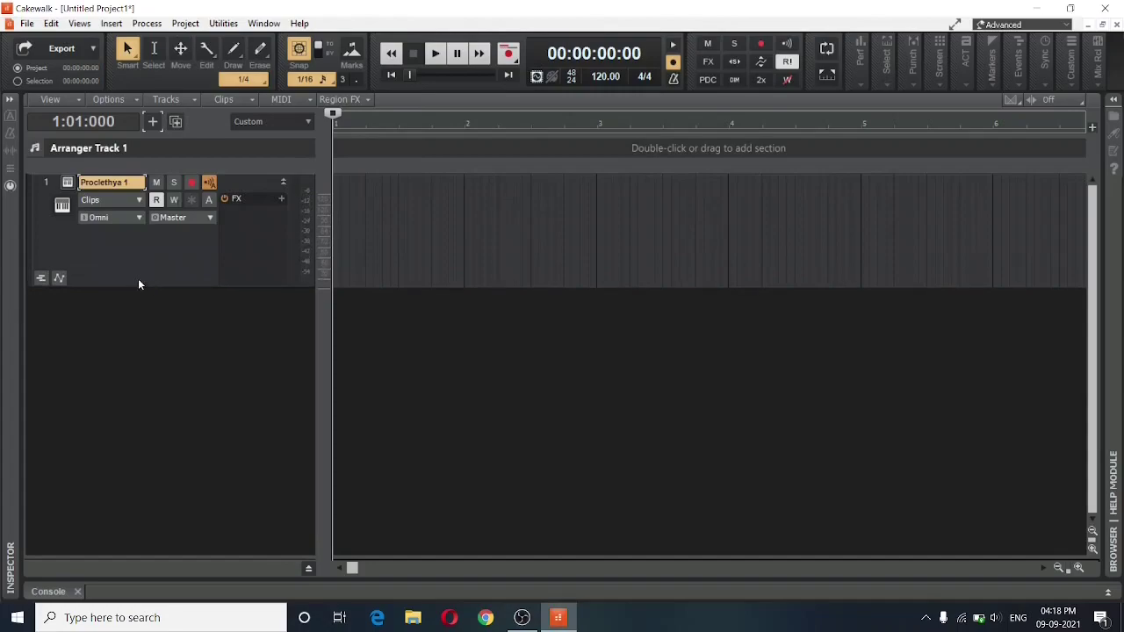
pyautogui.click(69, 190)
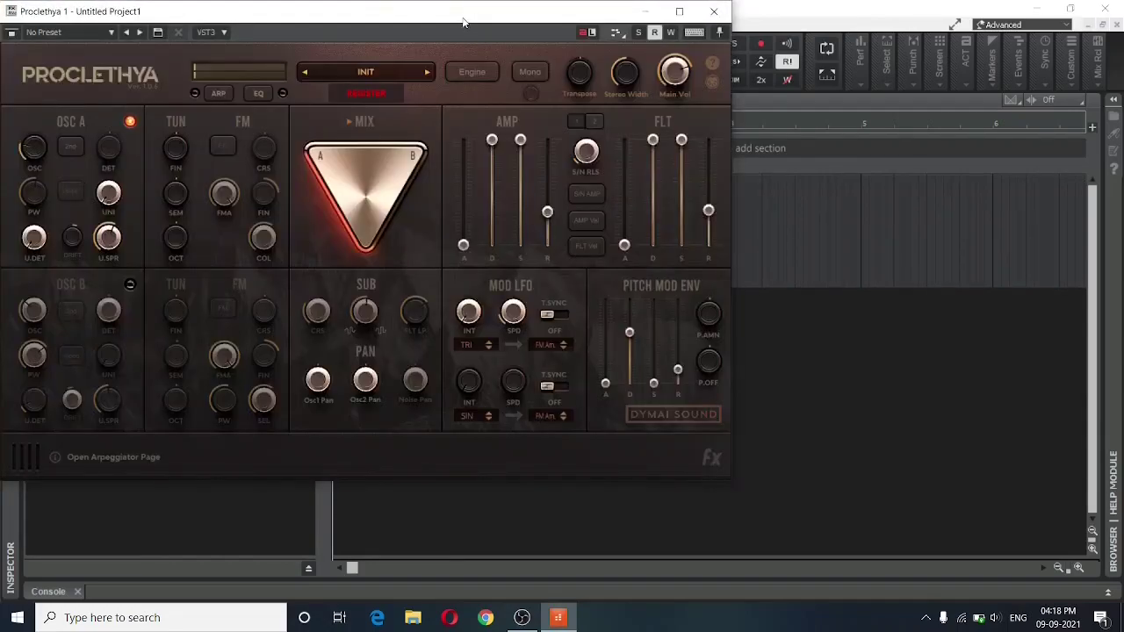
pyautogui.moveTo(467, 25); pyautogui.dragTo(600, 20)
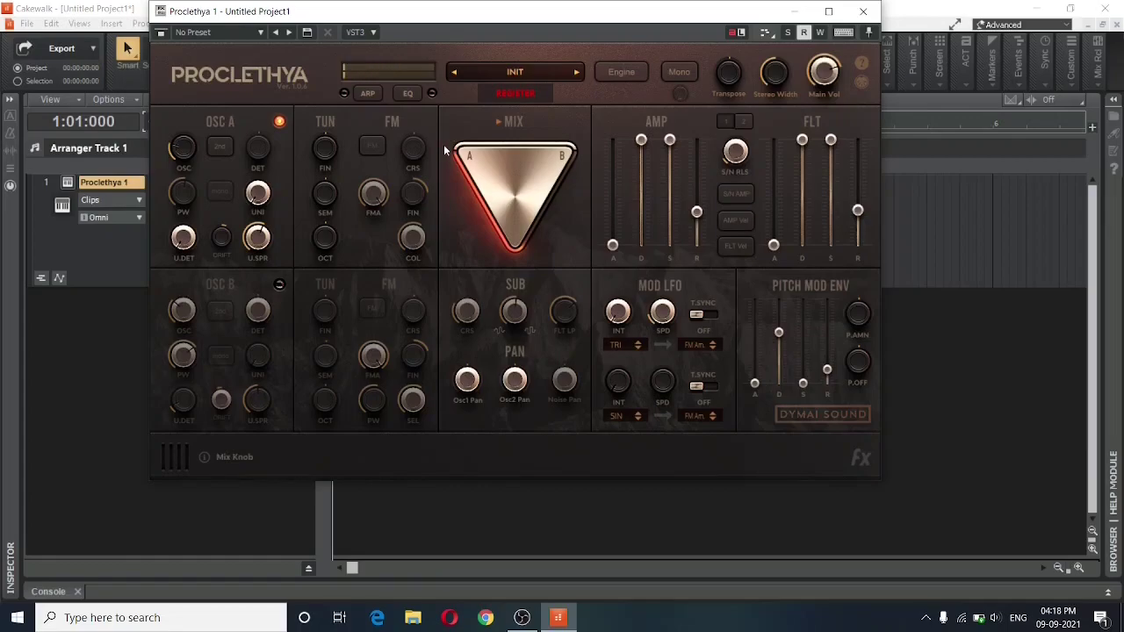
# Open Proclethya's registration form so the synth shows as registered on the INIT preset.
pyautogui.click(514, 94)
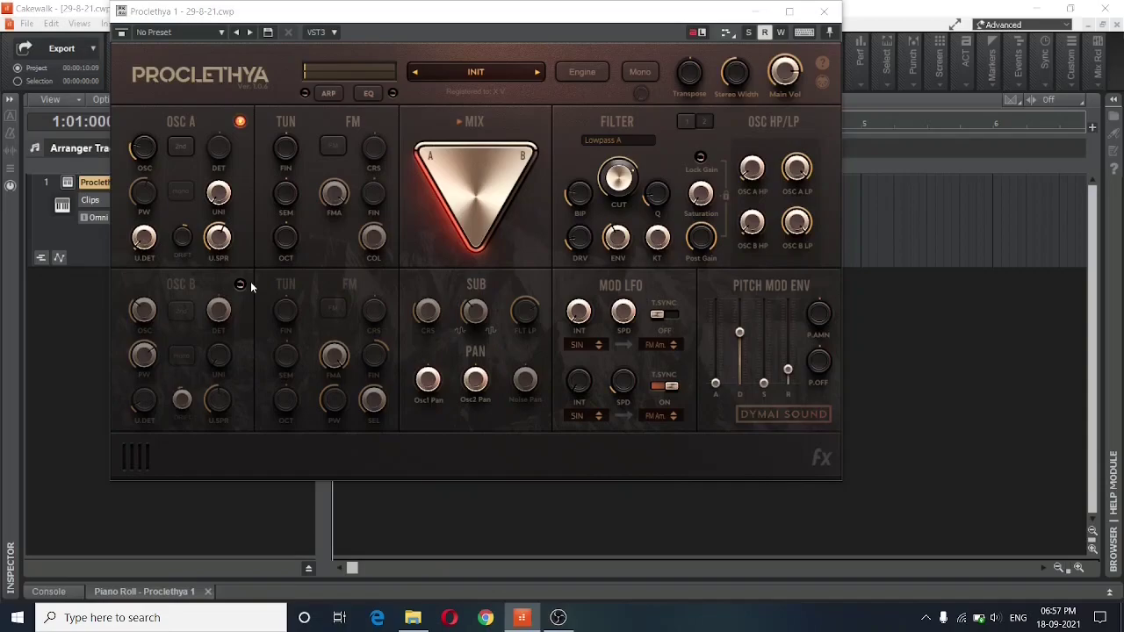
# Load the Lead > LD ChordVerb preset in Proclethya and start playback to hear it.
pyautogui.click(470, 74)
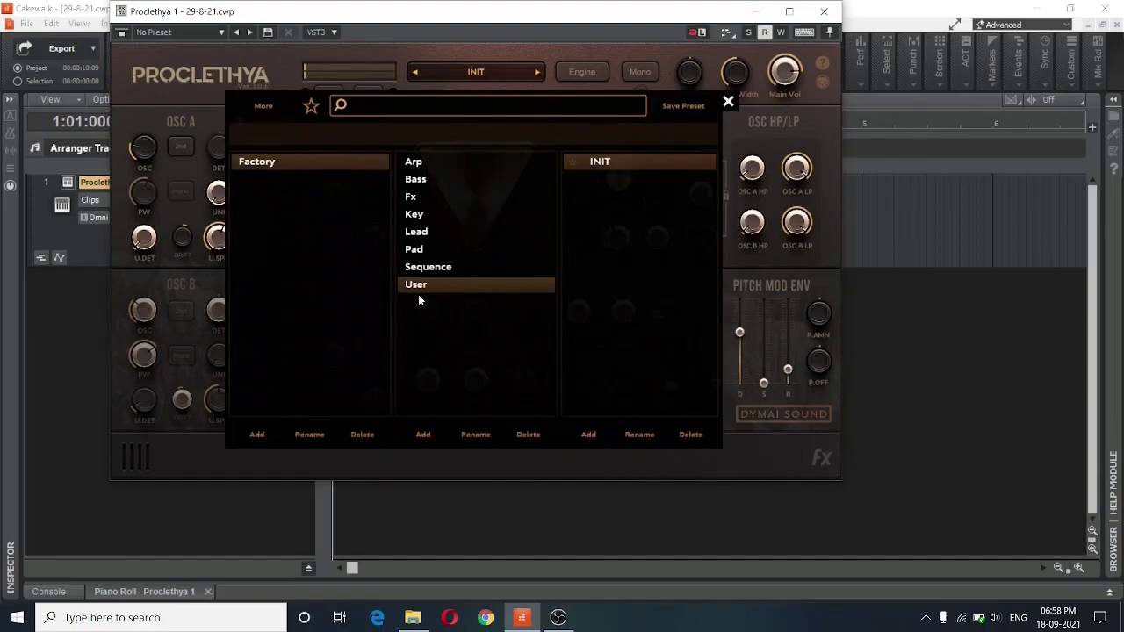
pyautogui.click(425, 236)
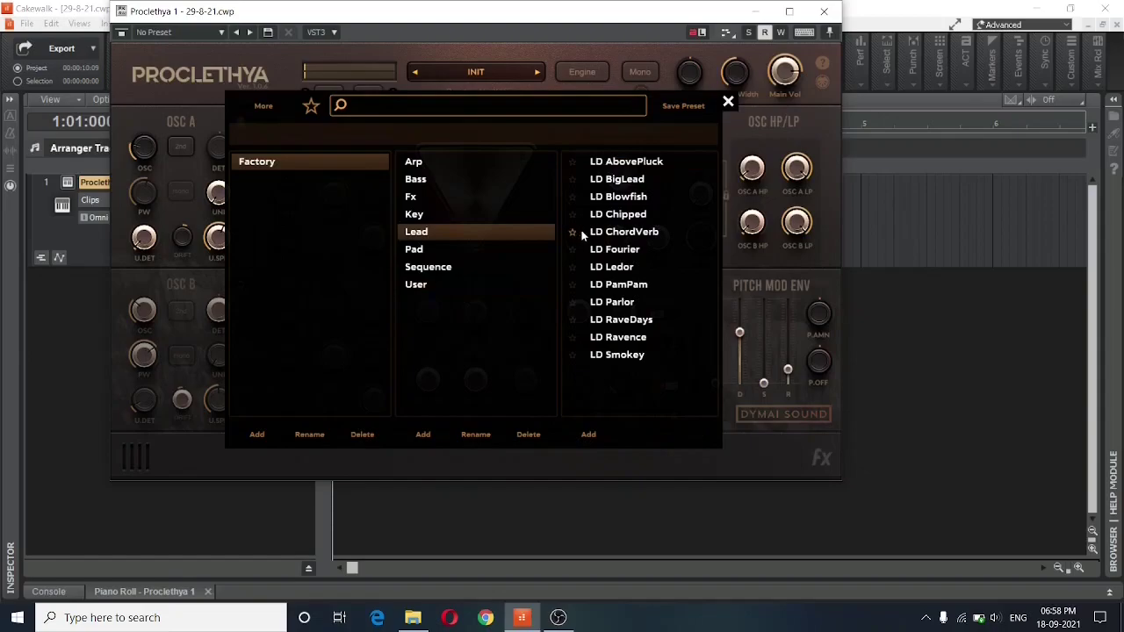
pyautogui.click(642, 234)
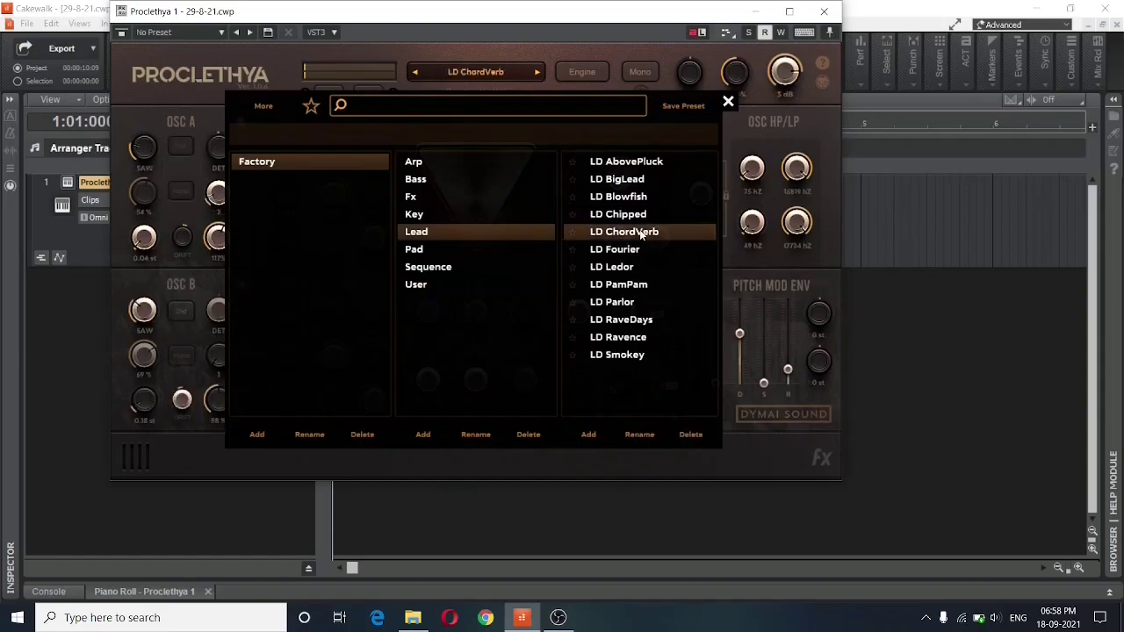
pyautogui.click(728, 103)
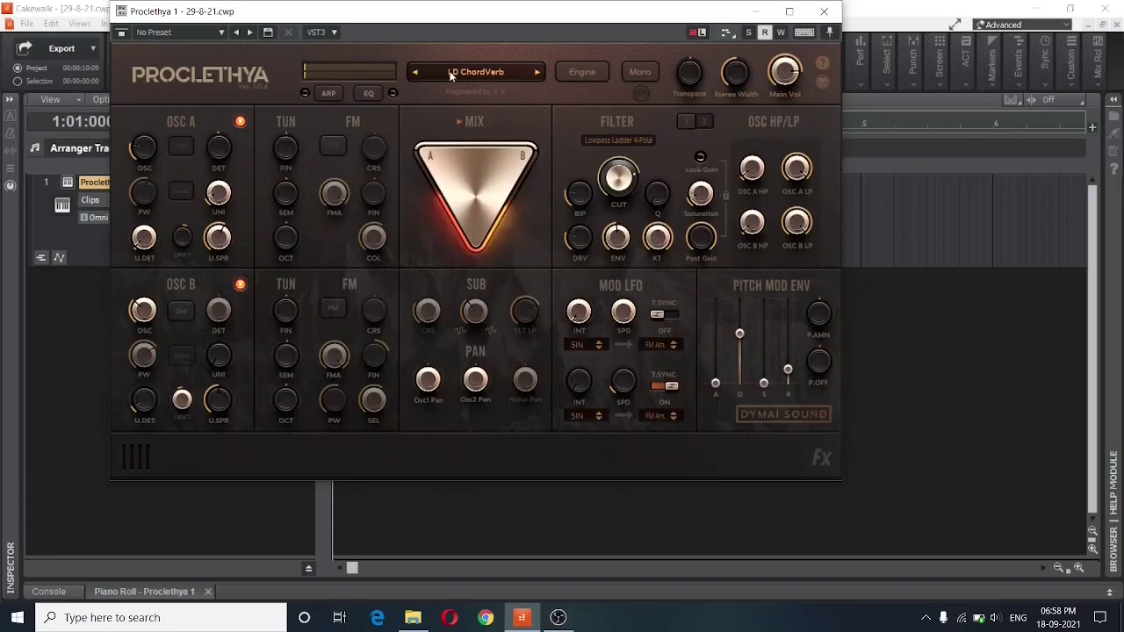
pyautogui.press('space')
# Load the Arp > AR Holdup preset and play then stop the project to audition it.
pyautogui.click(464, 76)
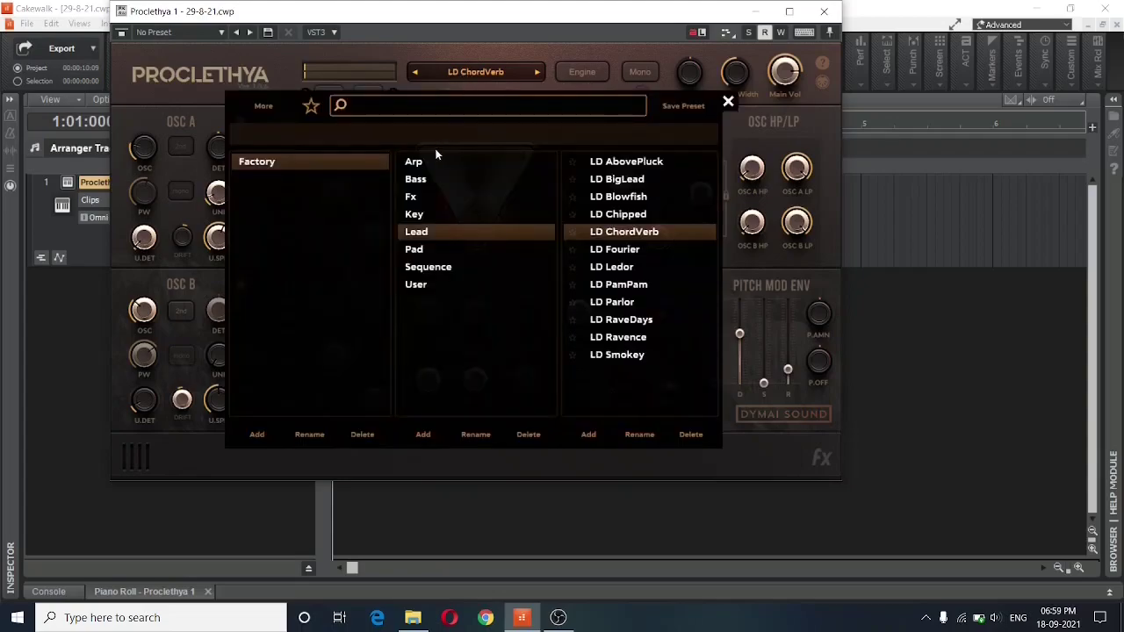
pyautogui.click(413, 161)
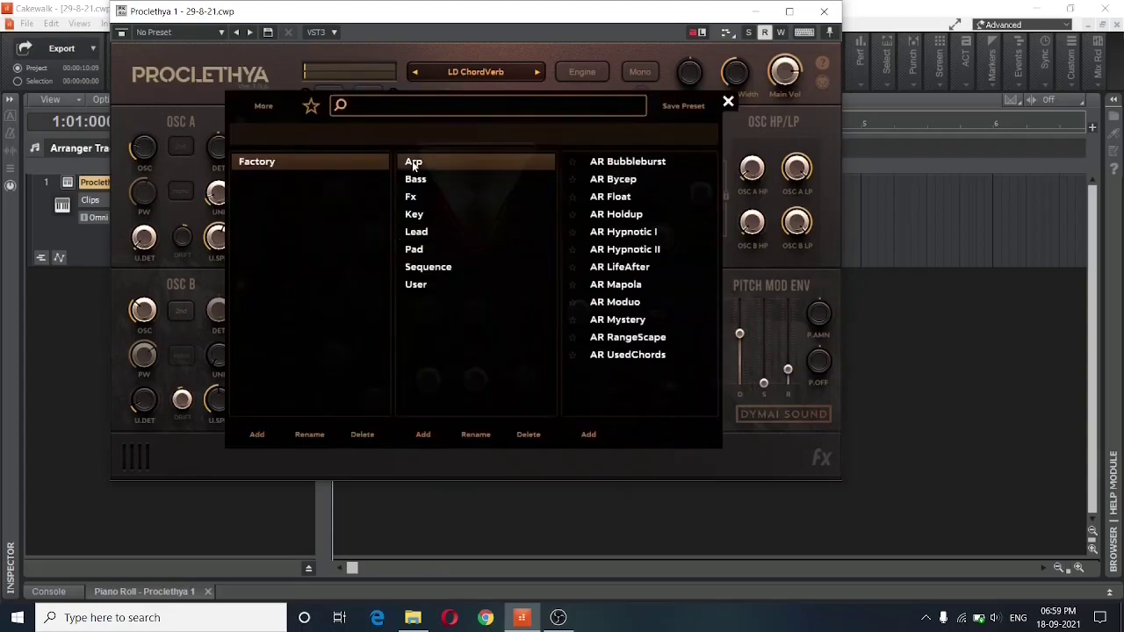
pyautogui.click(648, 213)
pyautogui.click(729, 101)
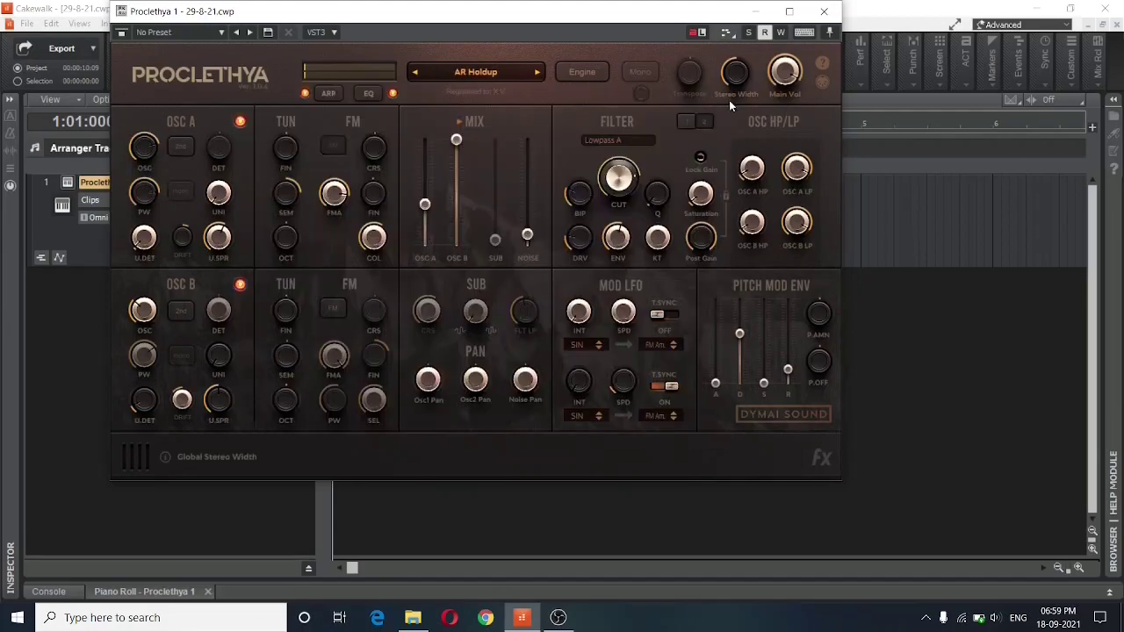
pyautogui.press('space')
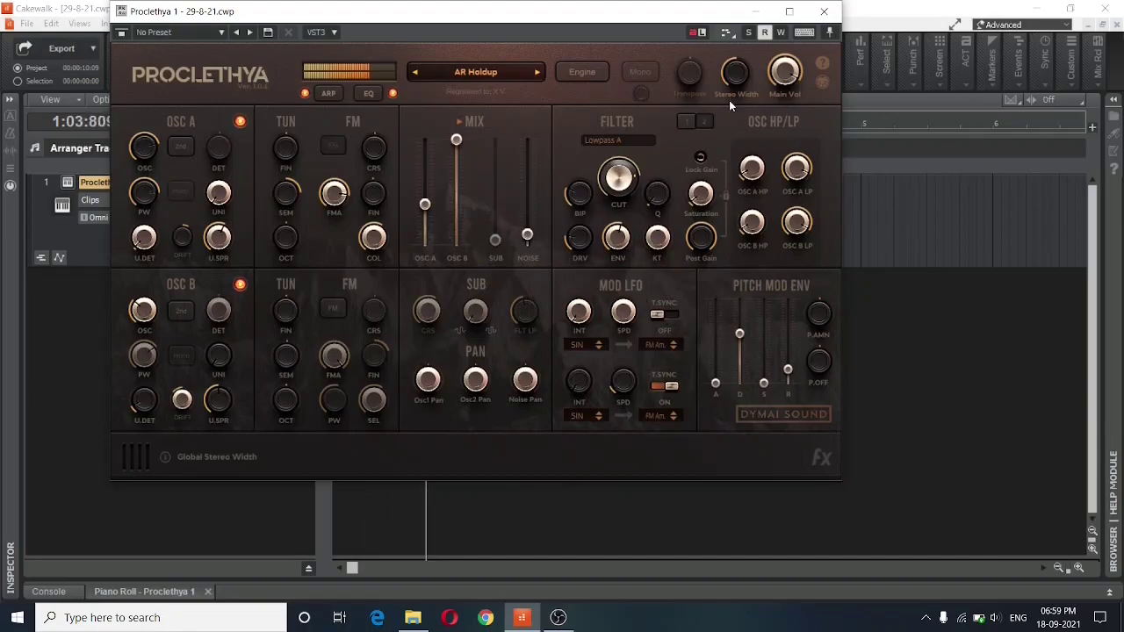
pyautogui.press('space')
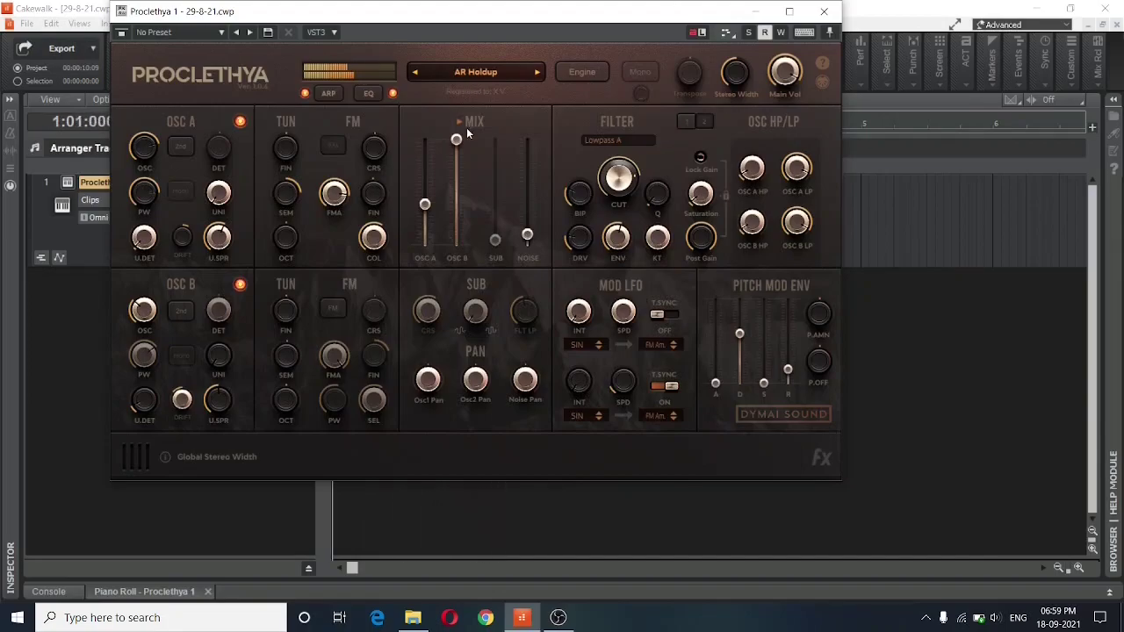
# Step to the next preset, AR Hypnotic I, and audition it with play and stop.
pyautogui.click(537, 74)
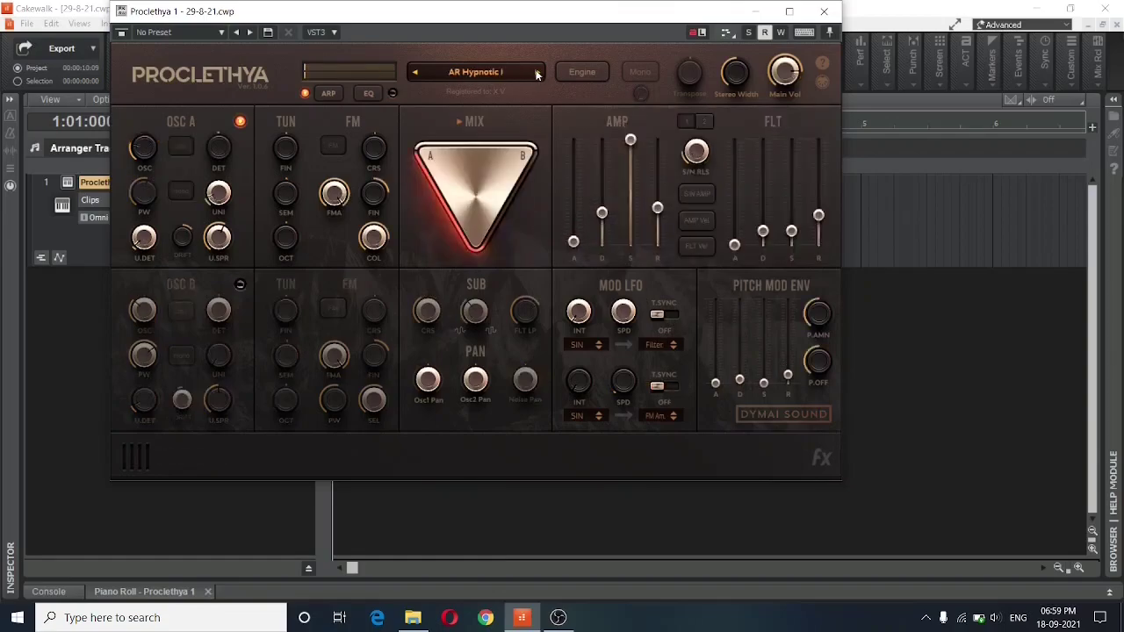
pyautogui.press('space')
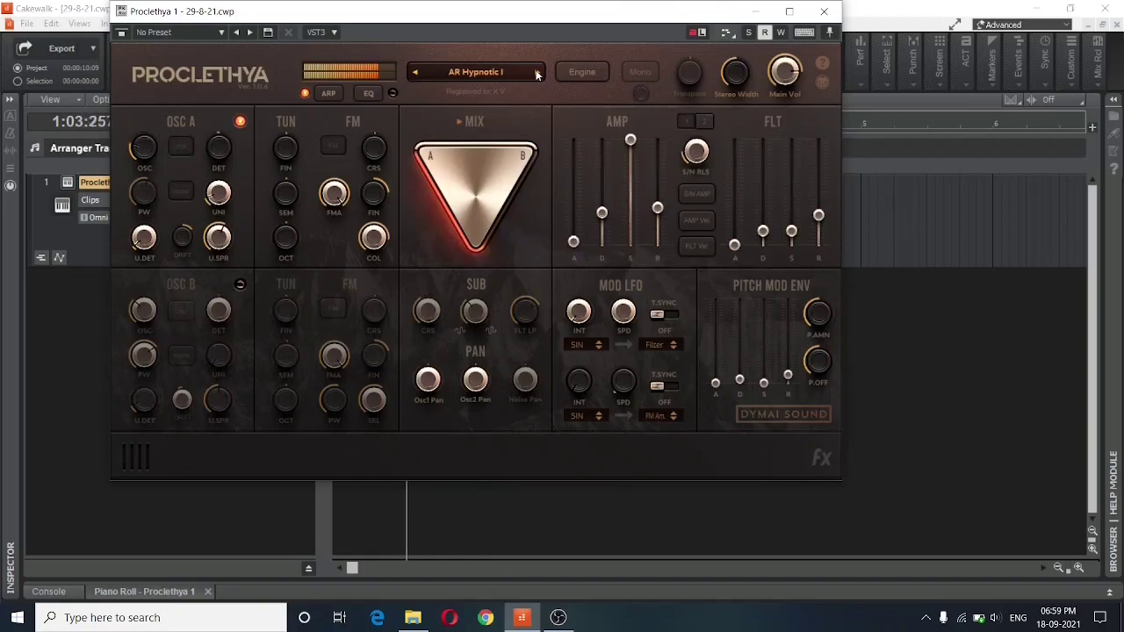
pyautogui.press('space')
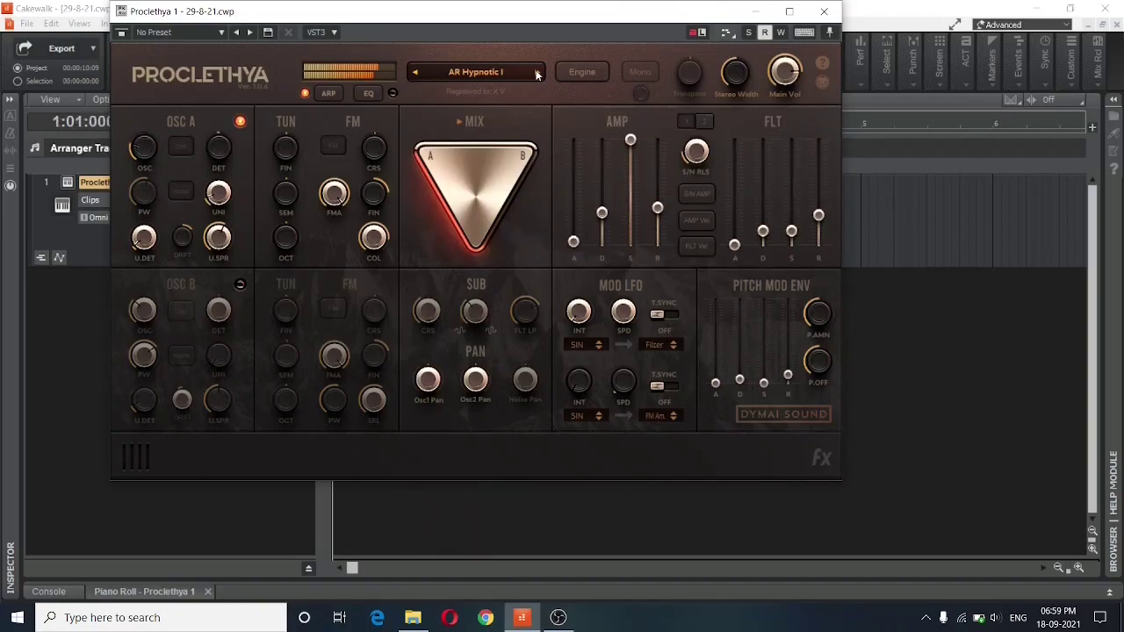
# Load the Sequence > SQ BlueWaters preset, close the browser, and stop playback.
pyautogui.click(468, 72)
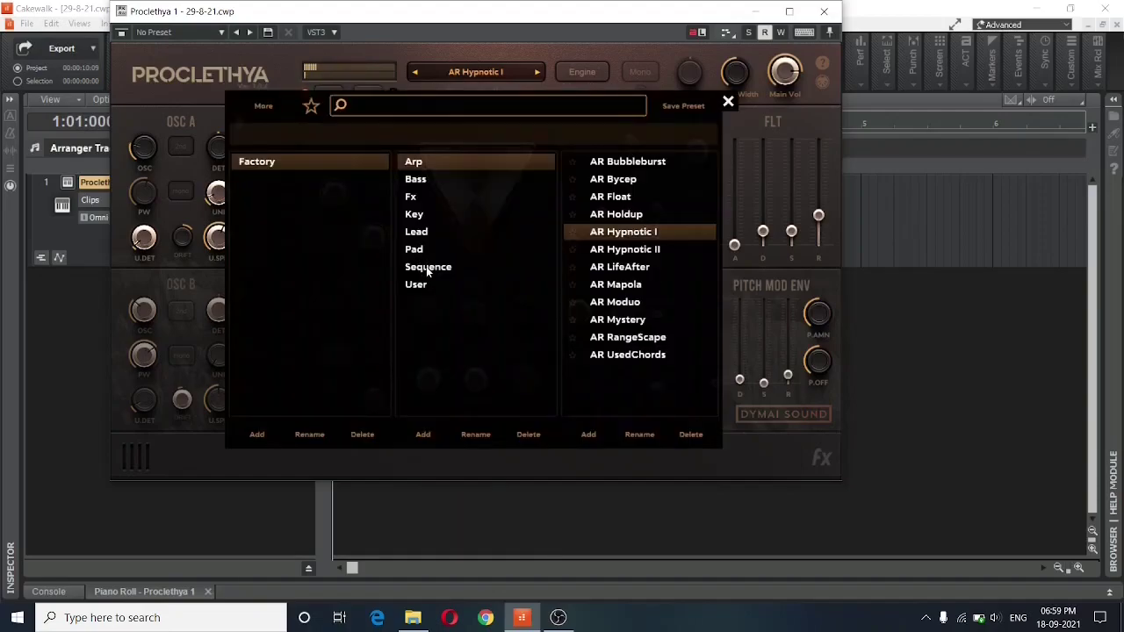
pyautogui.click(428, 268)
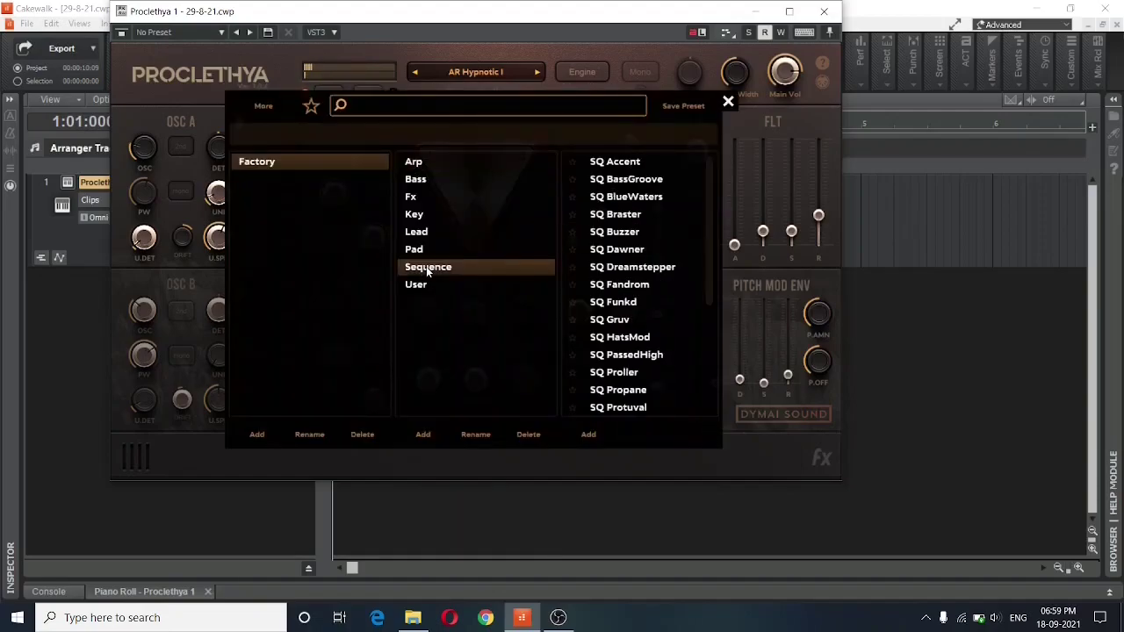
pyautogui.click(628, 196)
pyautogui.click(728, 102)
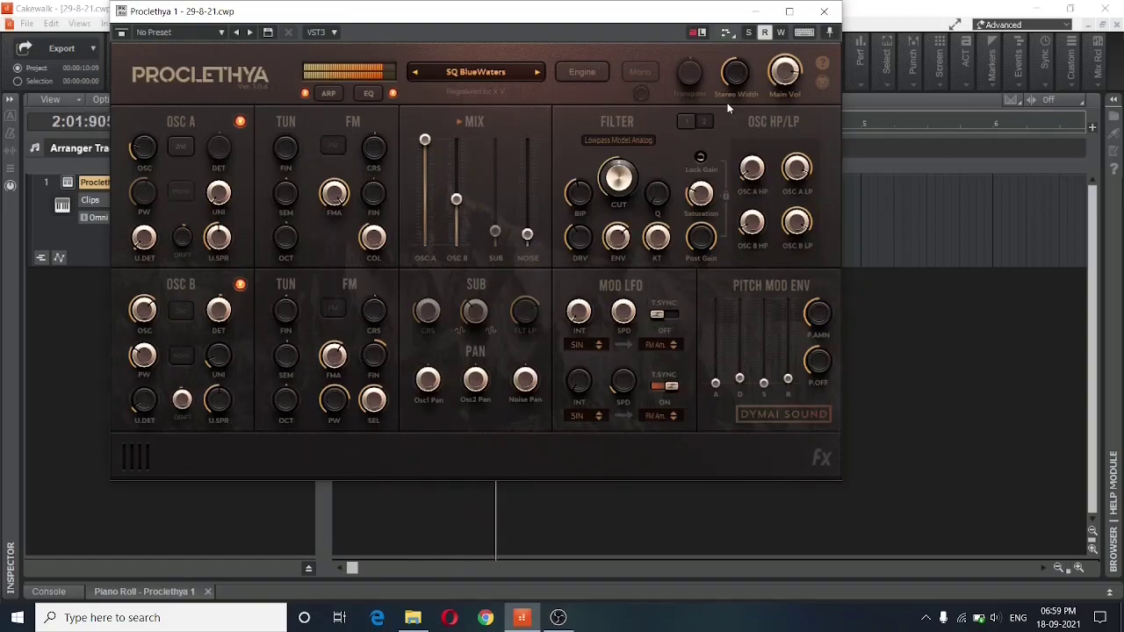
pyautogui.press('space')
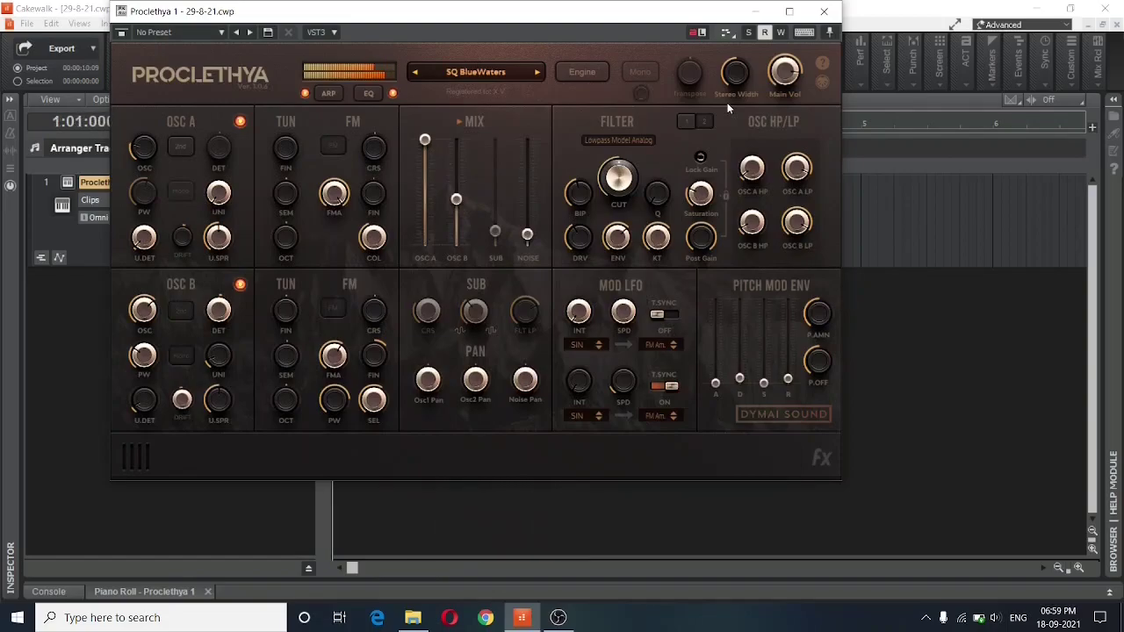